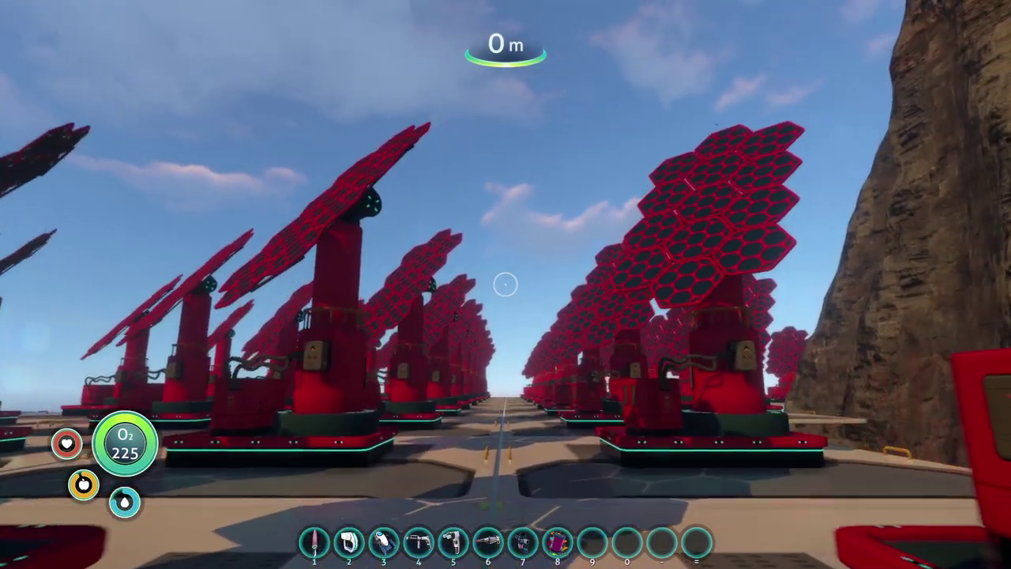
Walk between the solar panels and swim to the glowing turbine array to read its info
key("w")
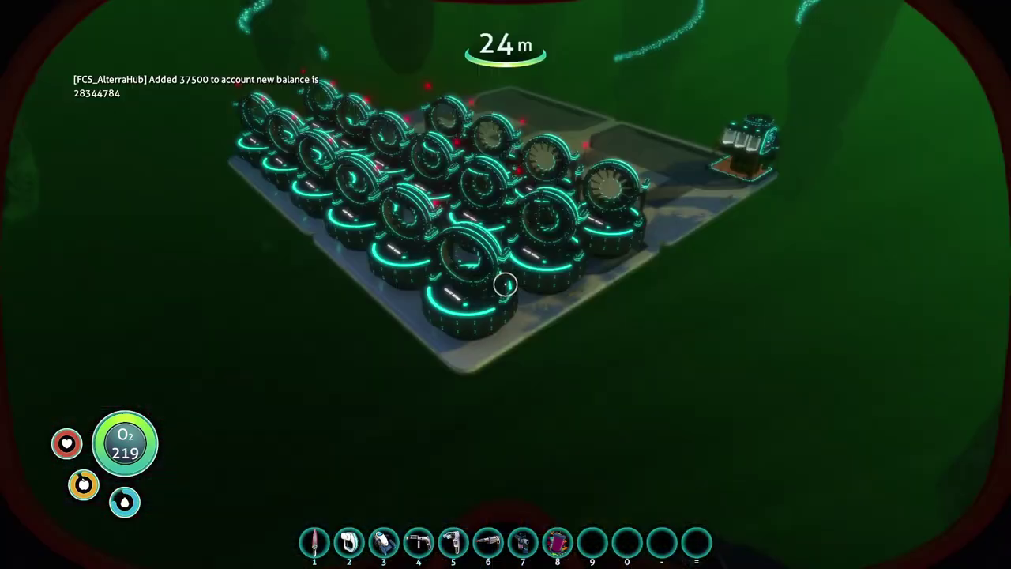
key("w")
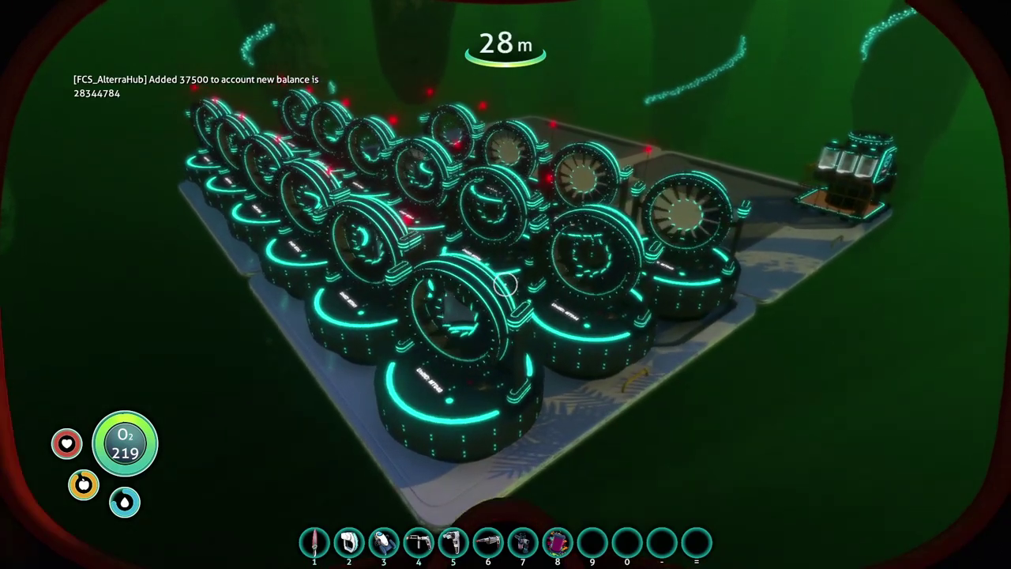
key("w")
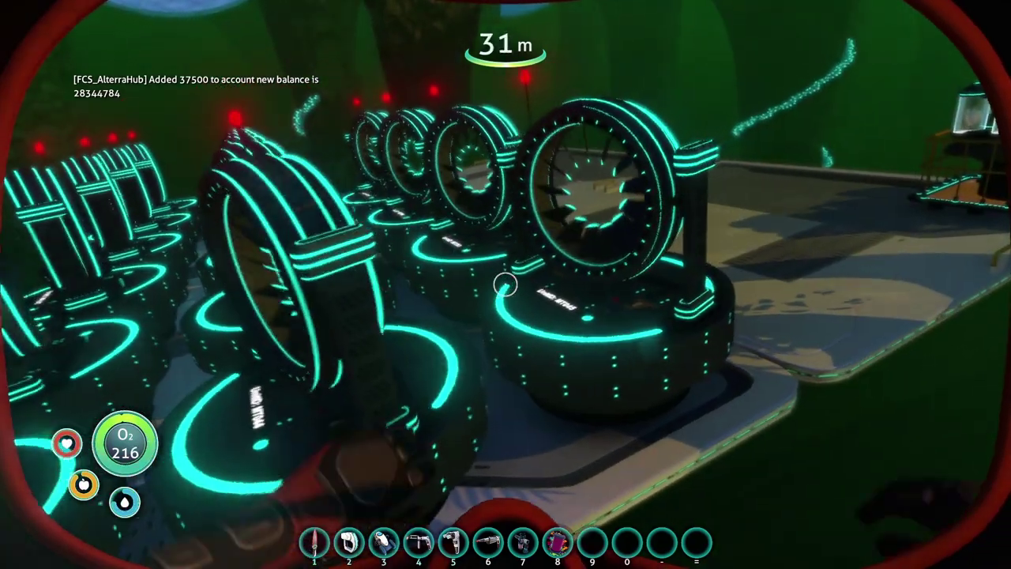
key("w")
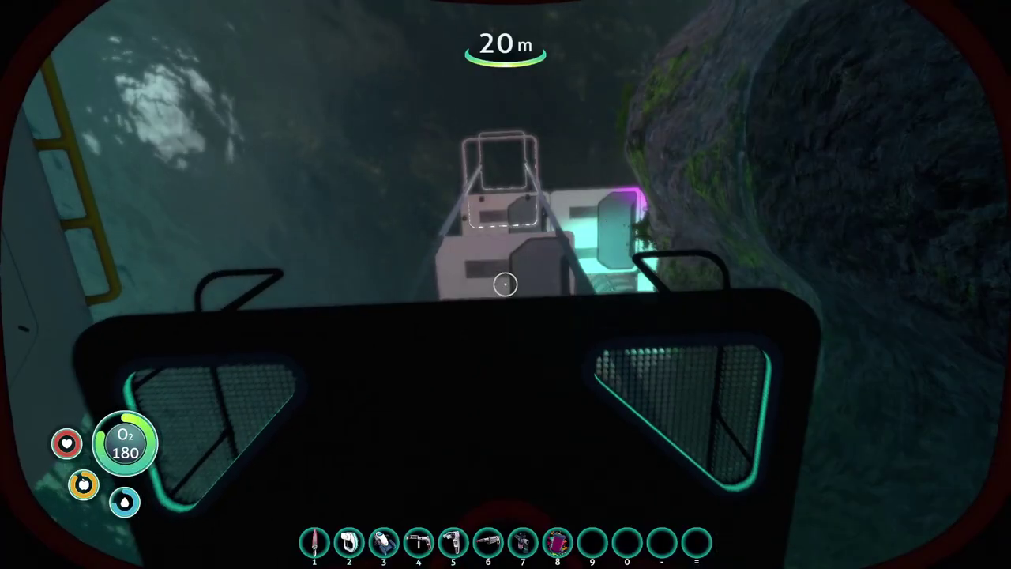
Check the elevator's floor and speed settings, then ride it up to Level 2
key("w")
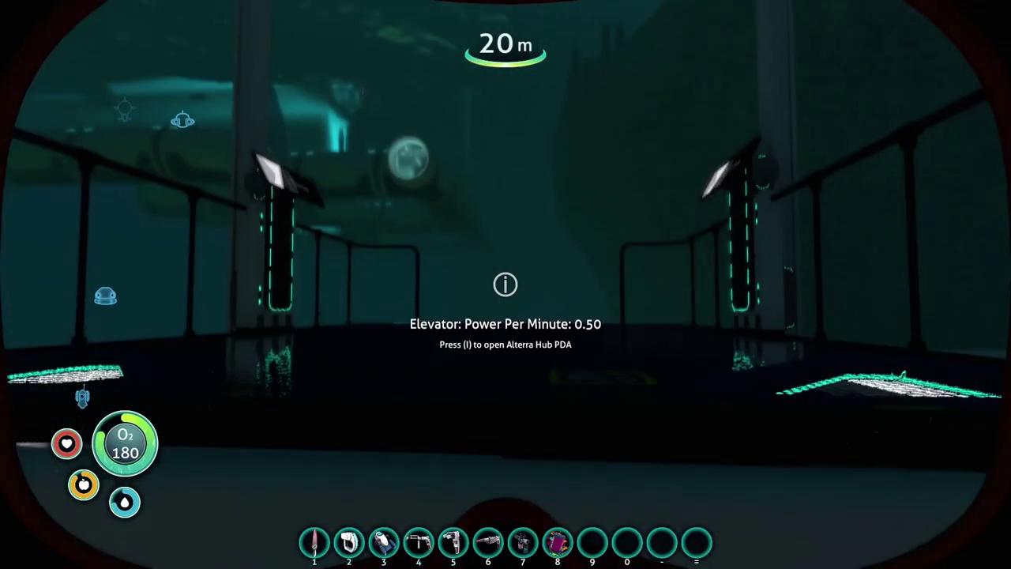
key("w")
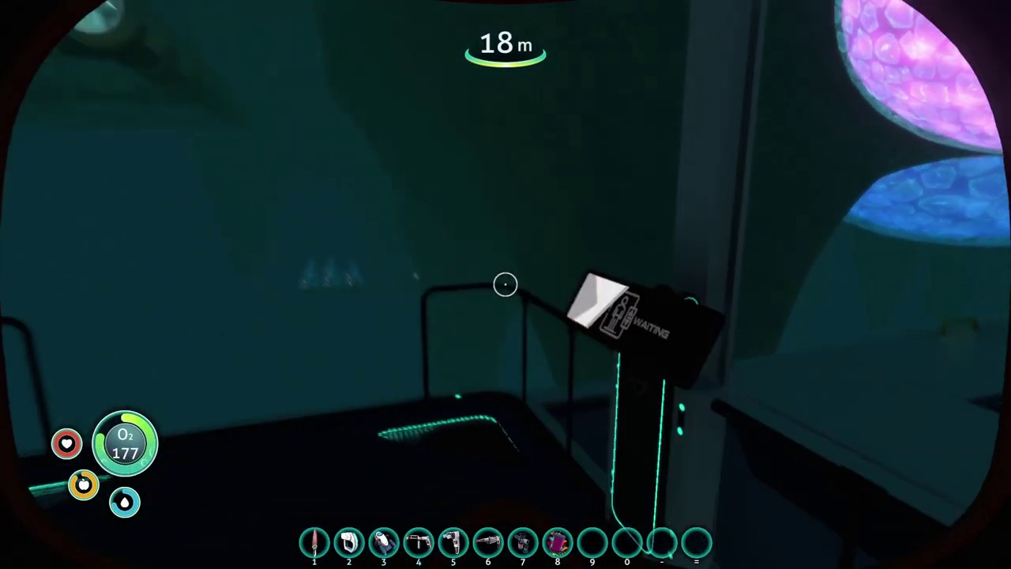
key("w")
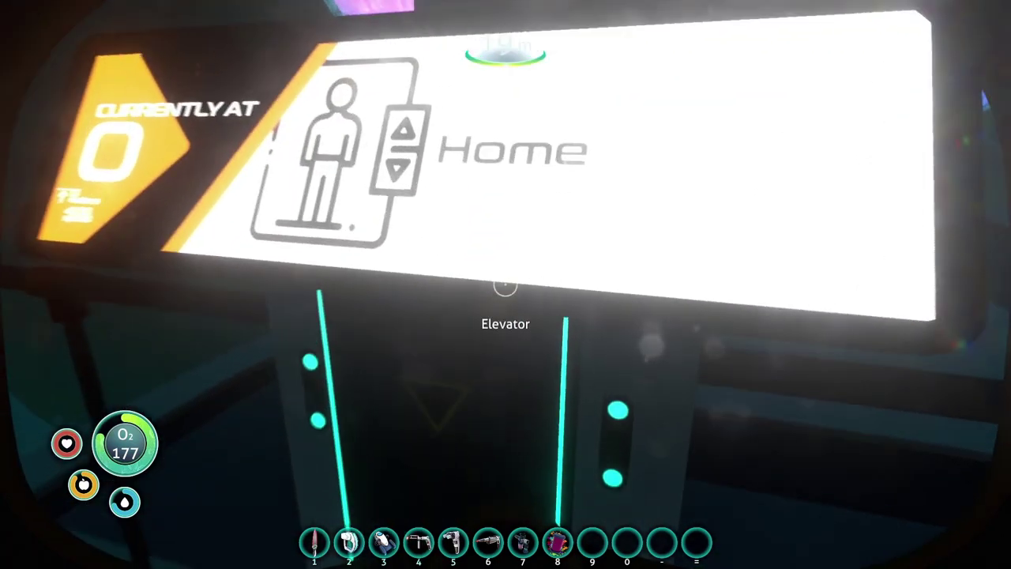
left_click(505, 284)
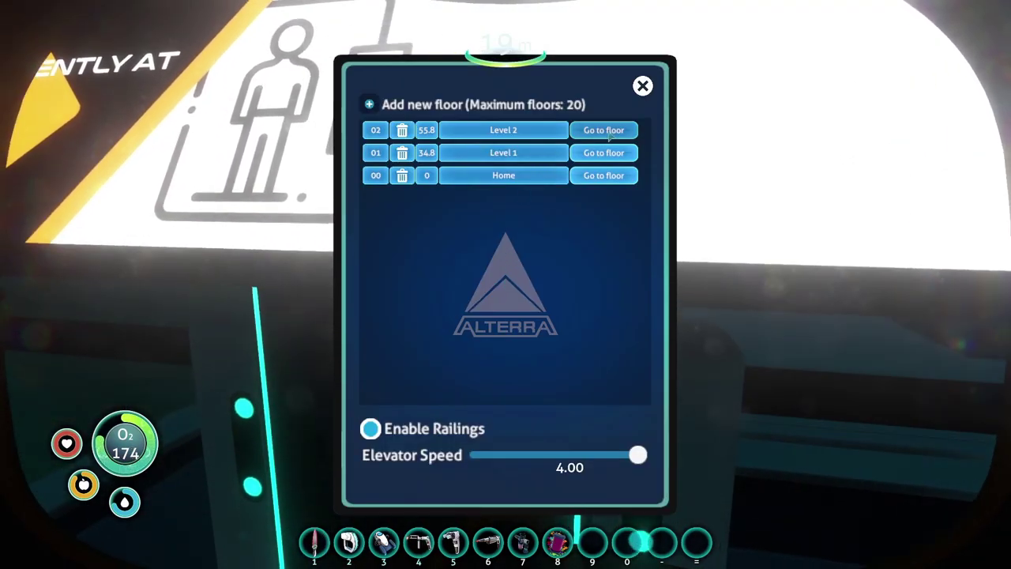
key("Escape")
key("space")
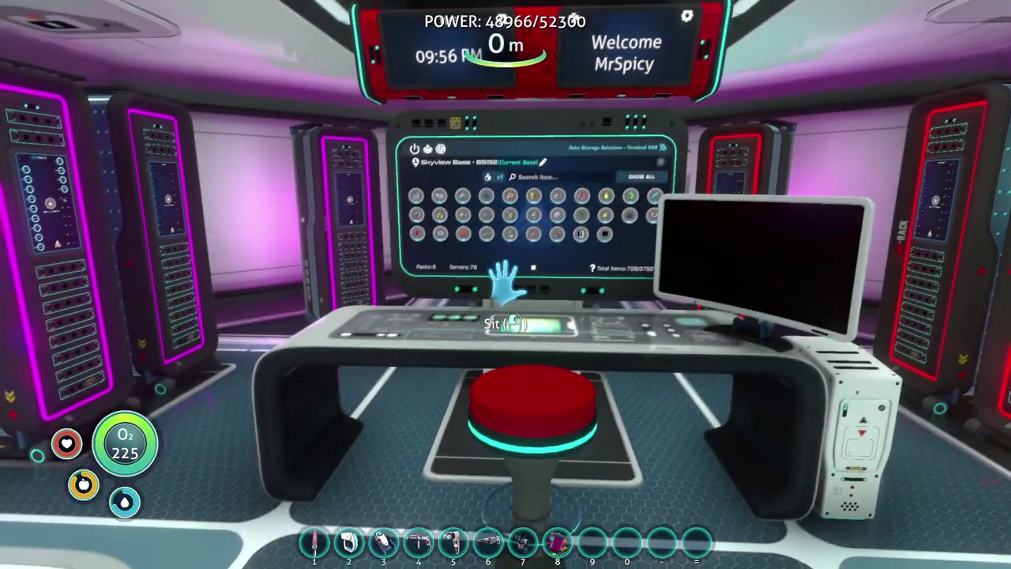
Walk up to the data storage terminal
key("w")
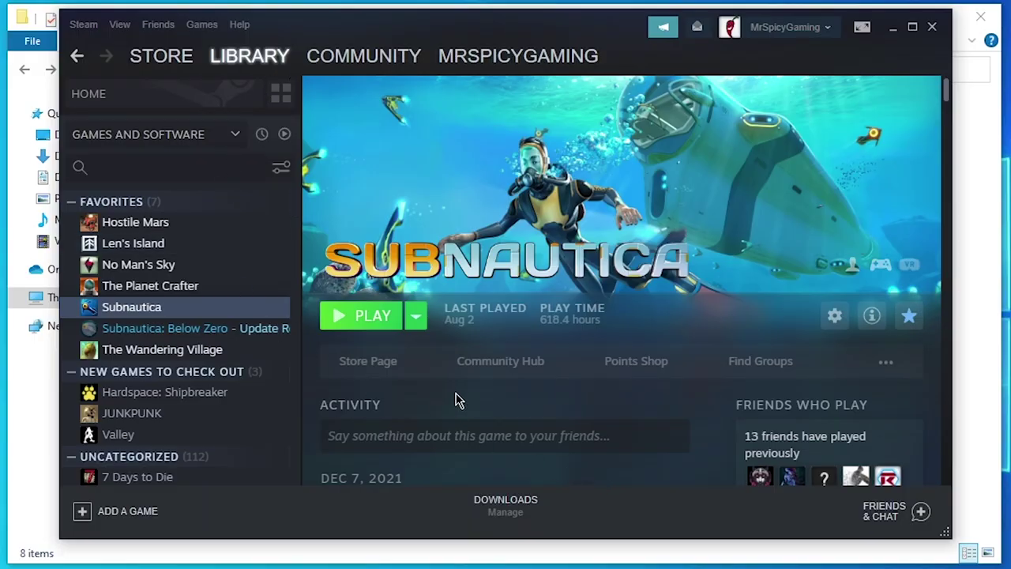
Open Subnautica's install folder from its Library entry via Manage > Browse local files
right_click(164, 307)
mouse_move(240, 393)
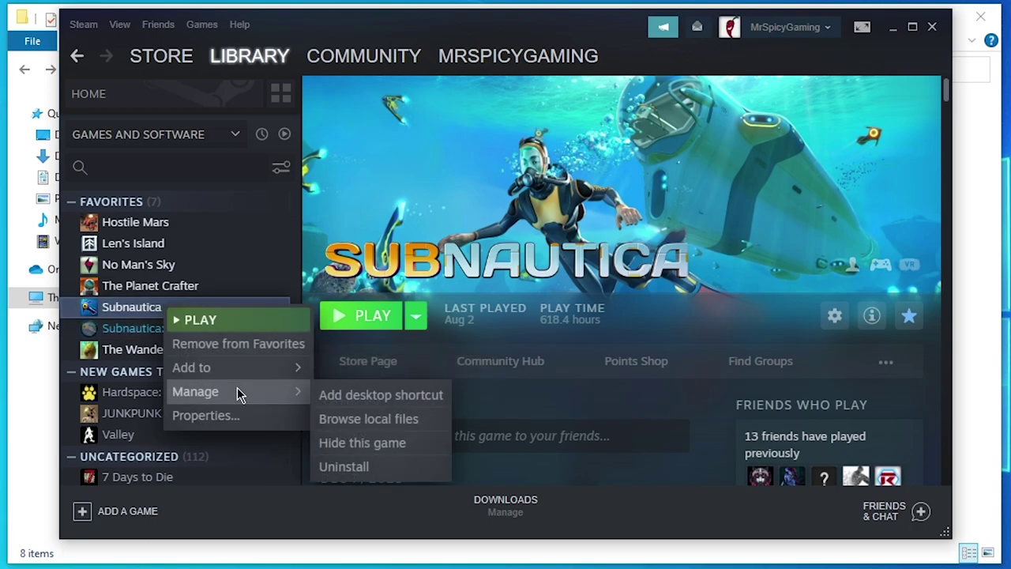
left_click(397, 419)
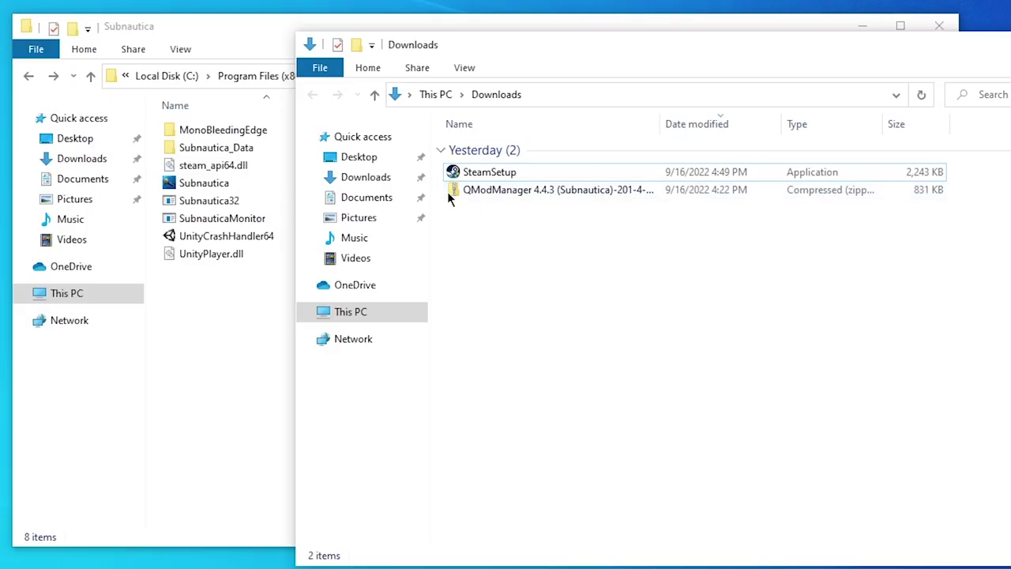
Select the downloaded QModManager 4.4.3 (Subnautica) zip in Downloads
left_click(510, 190)
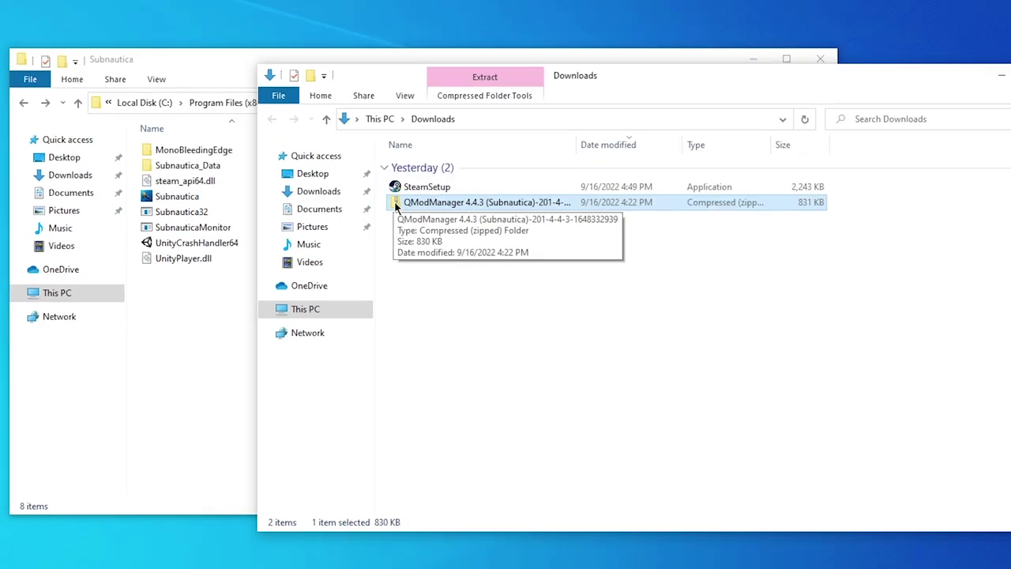
Drag BepInEx, QMods, doorstop_config and winhttp.dll from the QModManager zip into the Subnautica folder
double_click(396, 202)
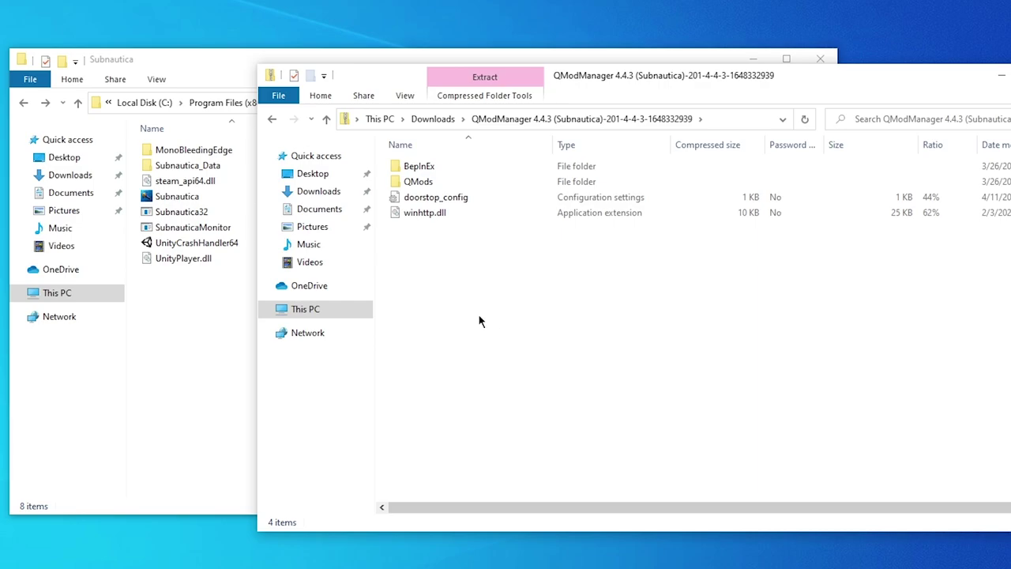
left_click_drag(469, 309, 402, 166)
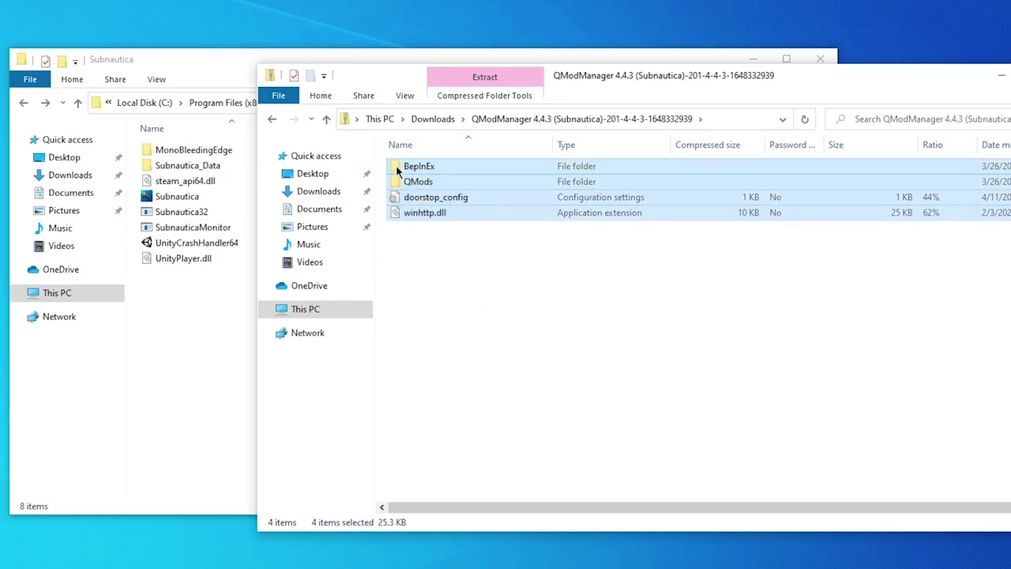
left_click_drag(396, 165, 183, 350)
left_click(199, 149)
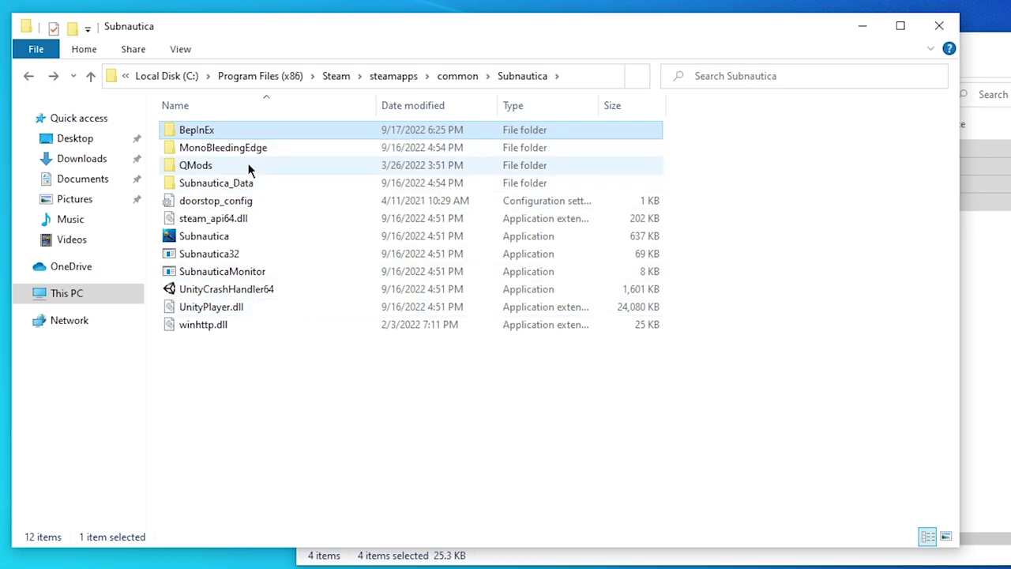
Check BepInEx\plugins for QModManager, then return and open the empty QMods folder
double_click(246, 131)
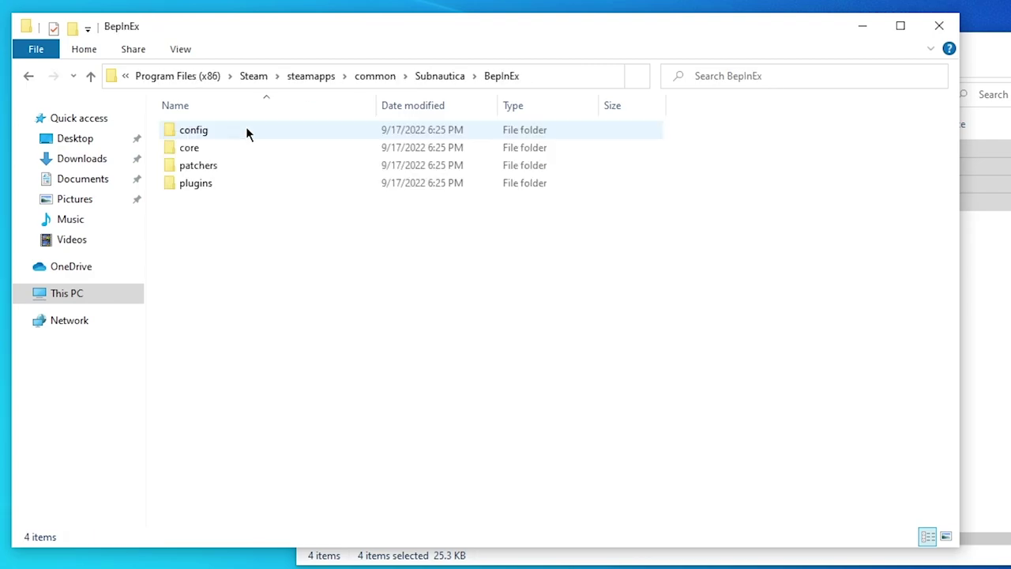
double_click(203, 184)
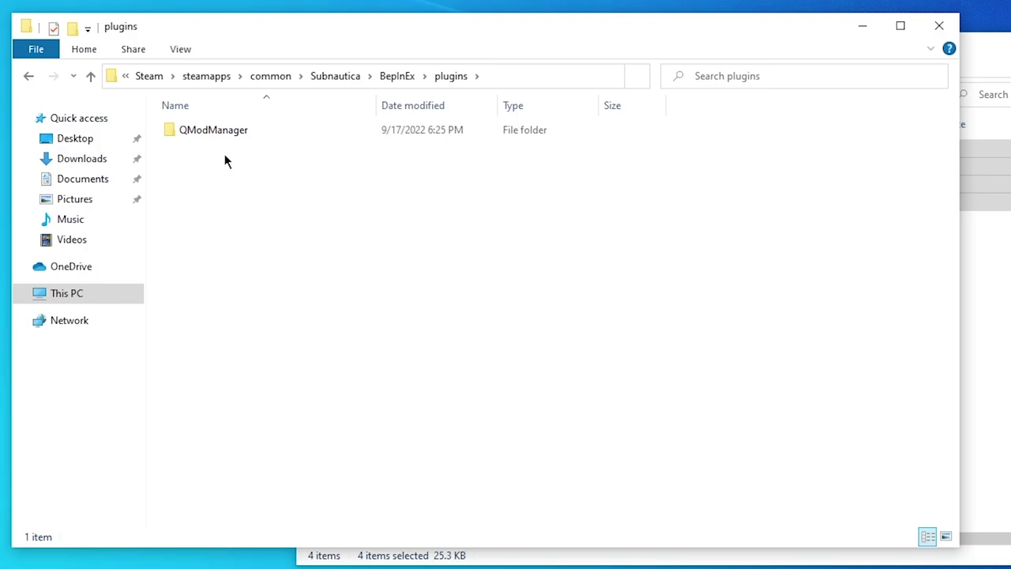
left_click(29, 75)
left_click(28, 75)
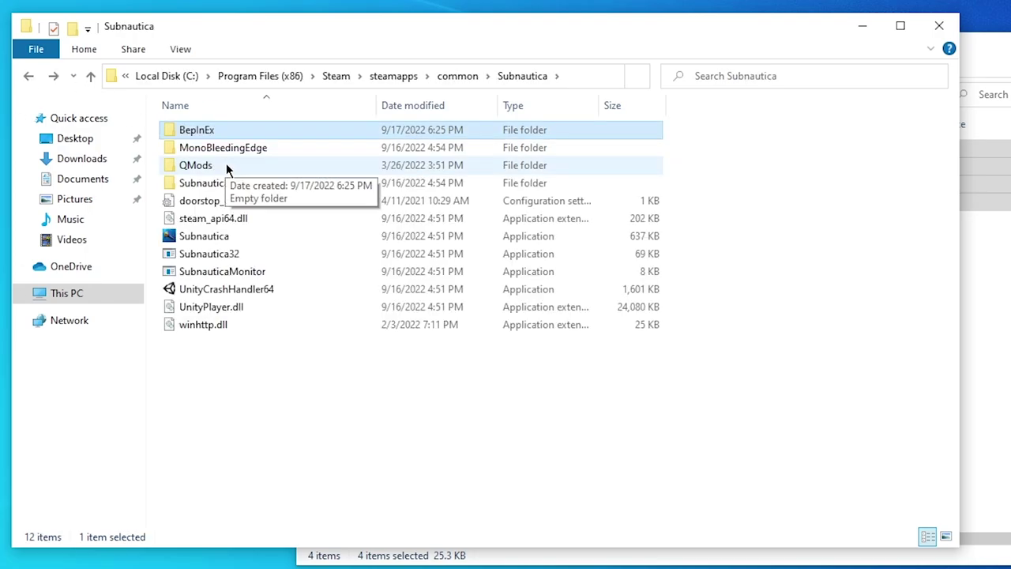
double_click(226, 165)
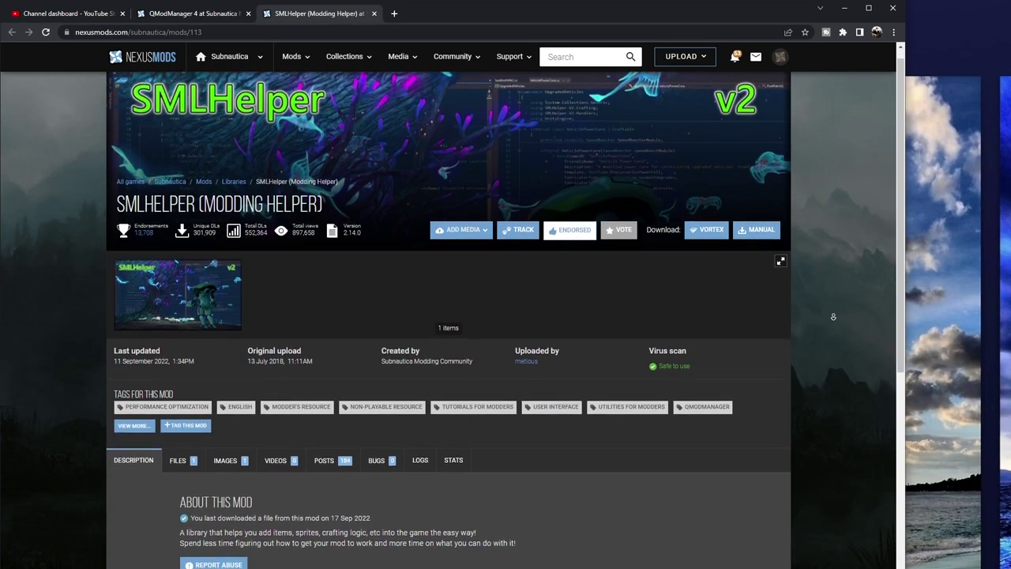
Scroll the SMLHelper page down to About This Mod, Requirements and Changelogs
scroll(832, 316, "down", 1)
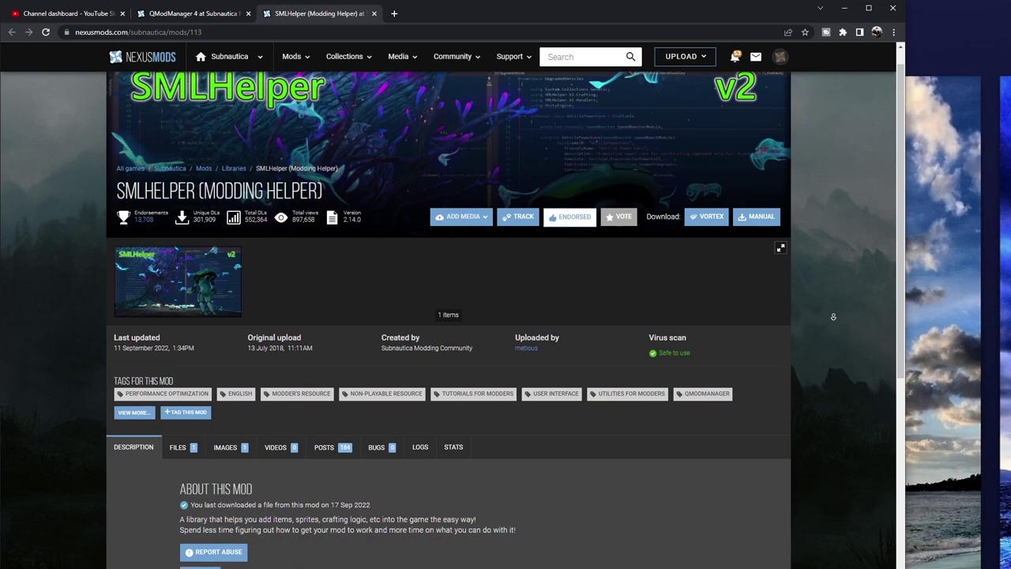
scroll(833, 316, "down", 1)
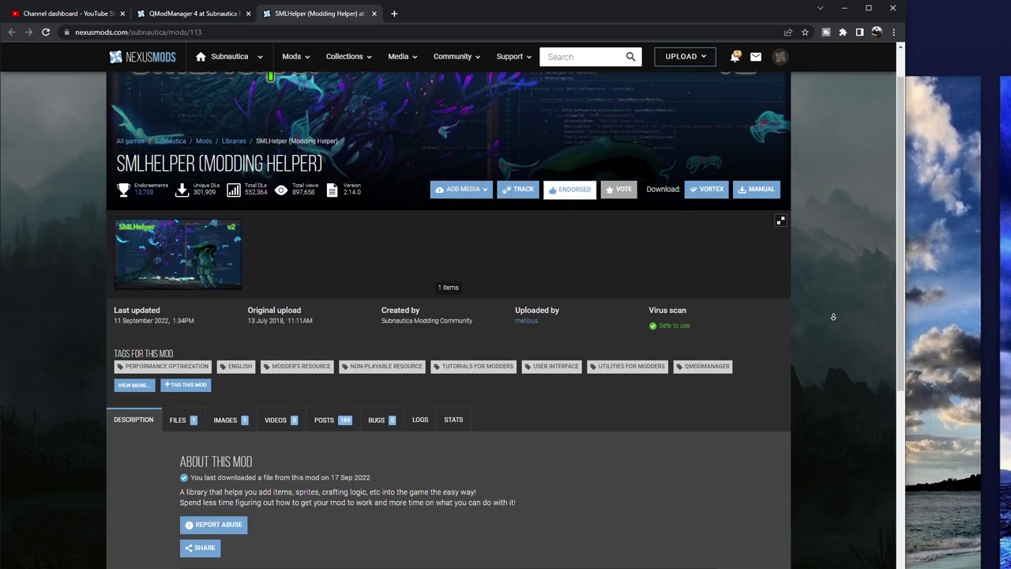
scroll(832, 316, "down", 1)
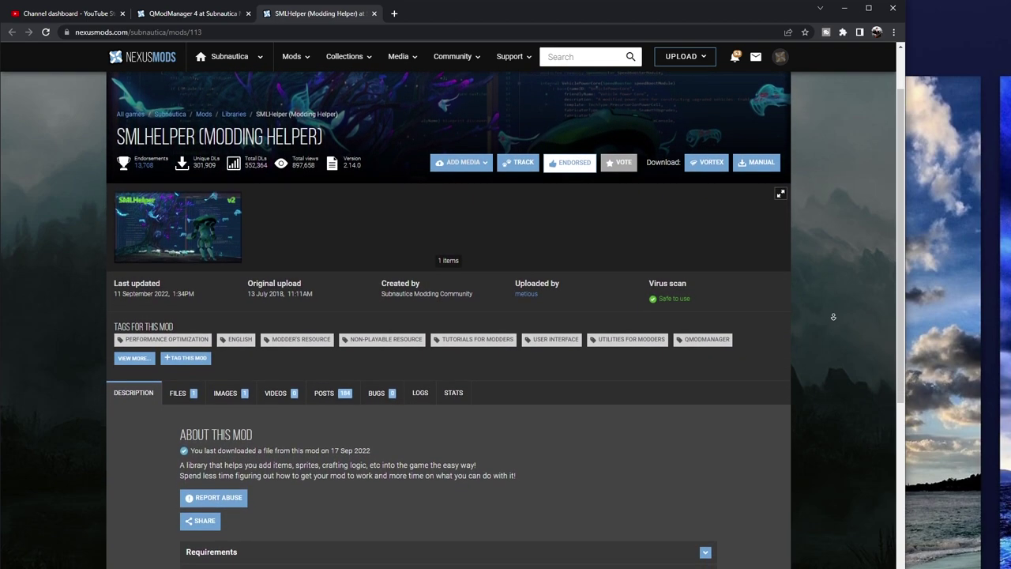
scroll(833, 316, "down", 1)
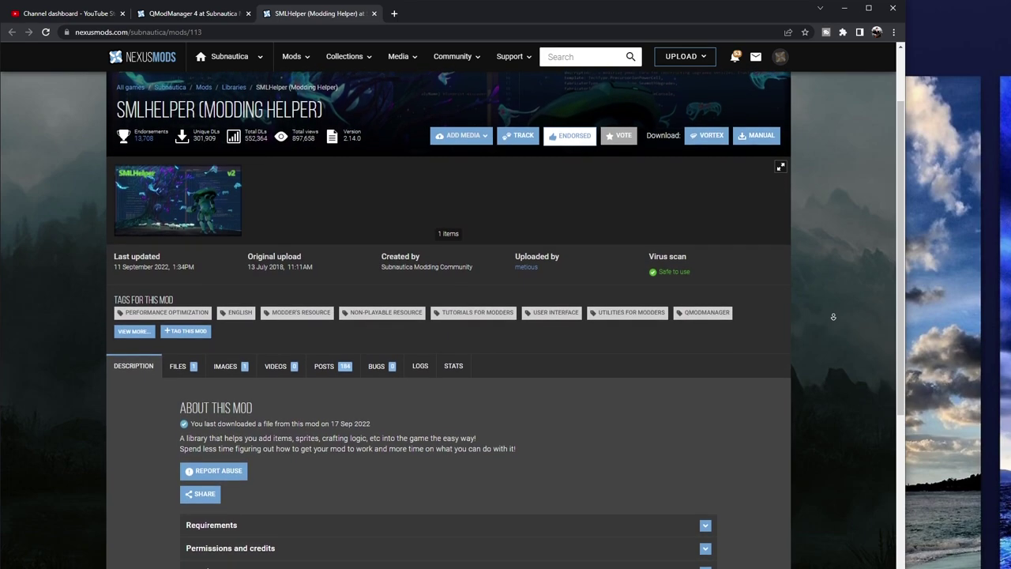
scroll(833, 316, "down", 1)
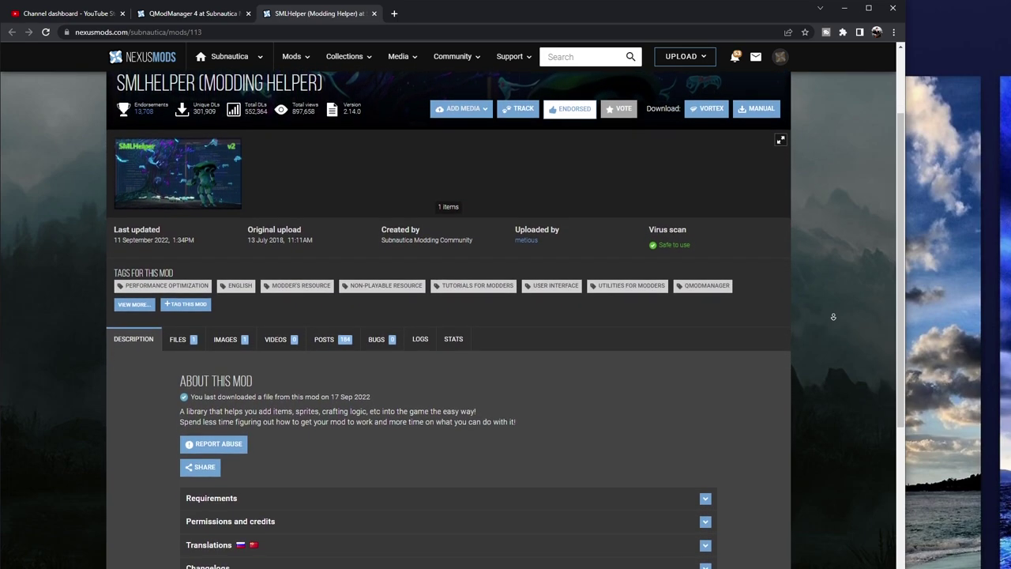
scroll(832, 316, "down", 1)
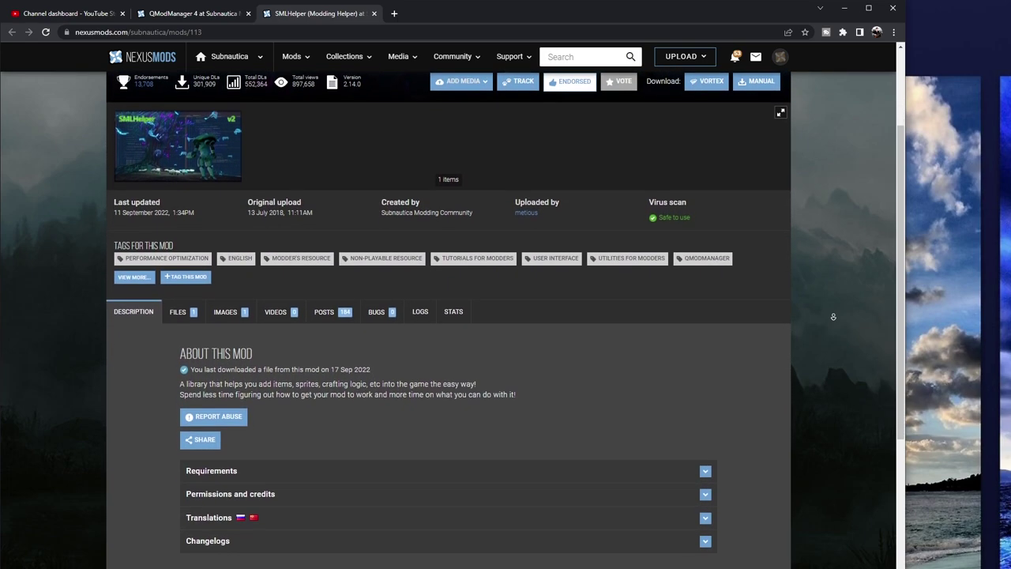
scroll(833, 316, "down", 1)
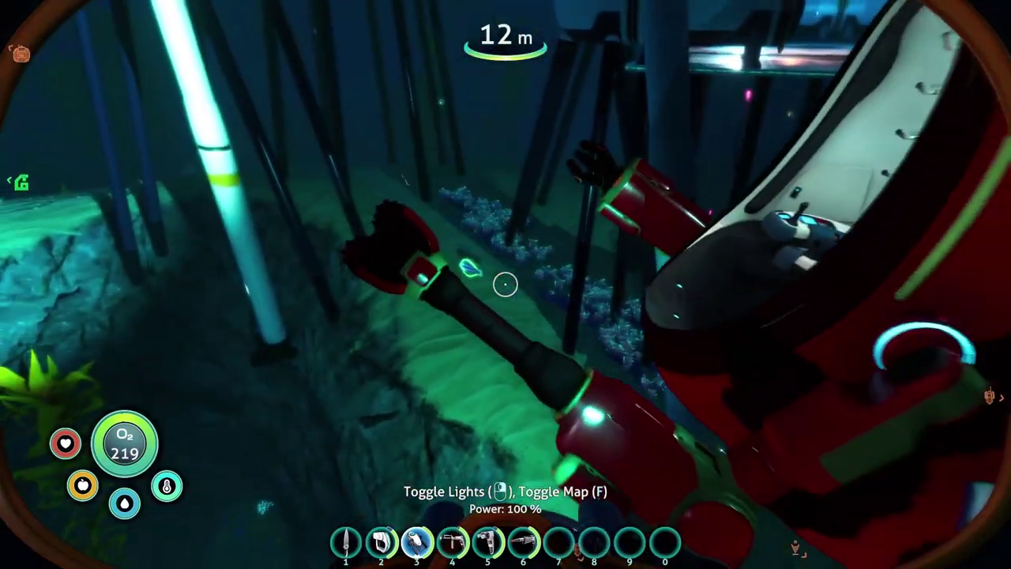
Climb into the red Seatruck, walk into the penguin room, then back out
key("w")
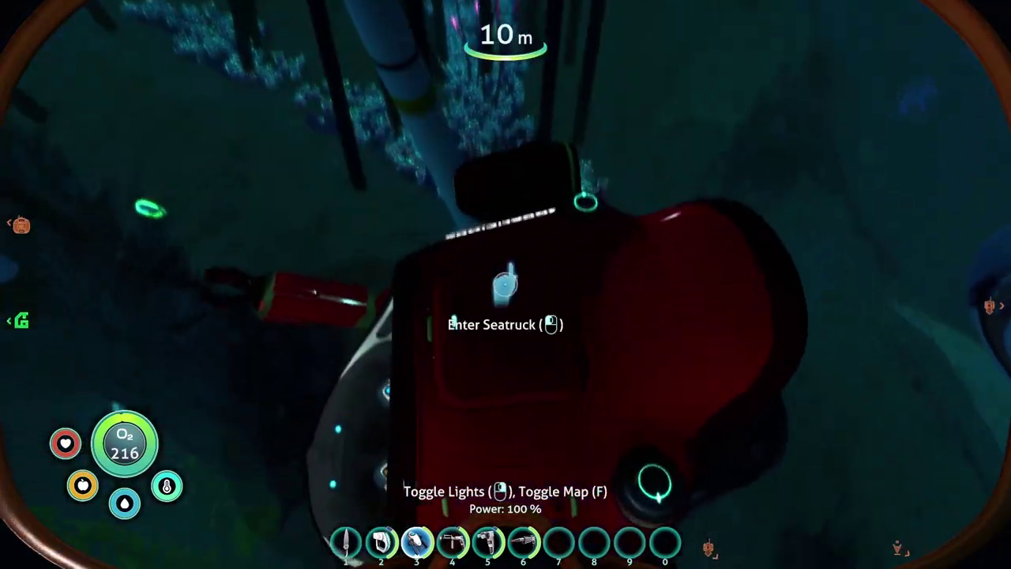
left_click(505, 284)
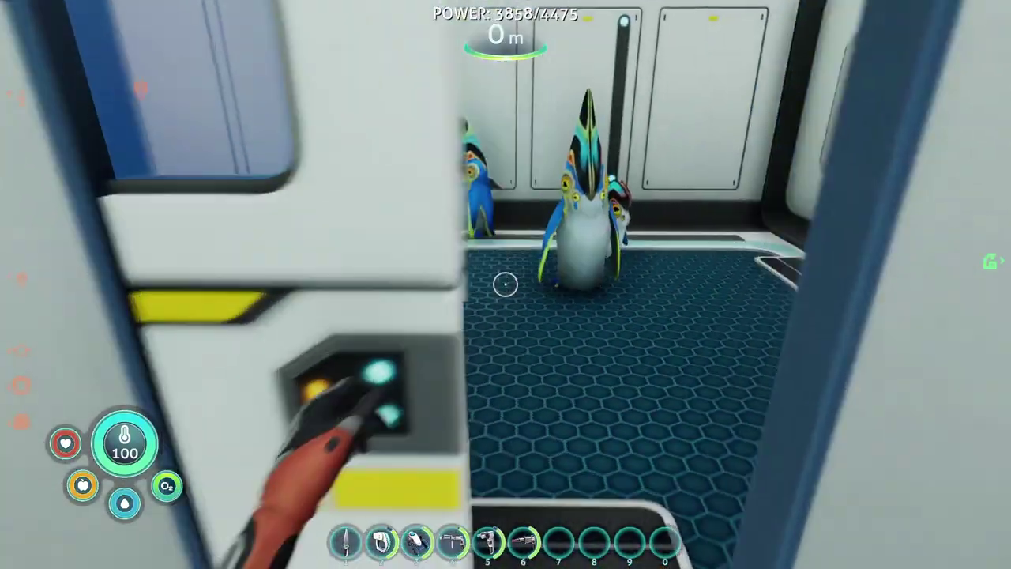
key("w")
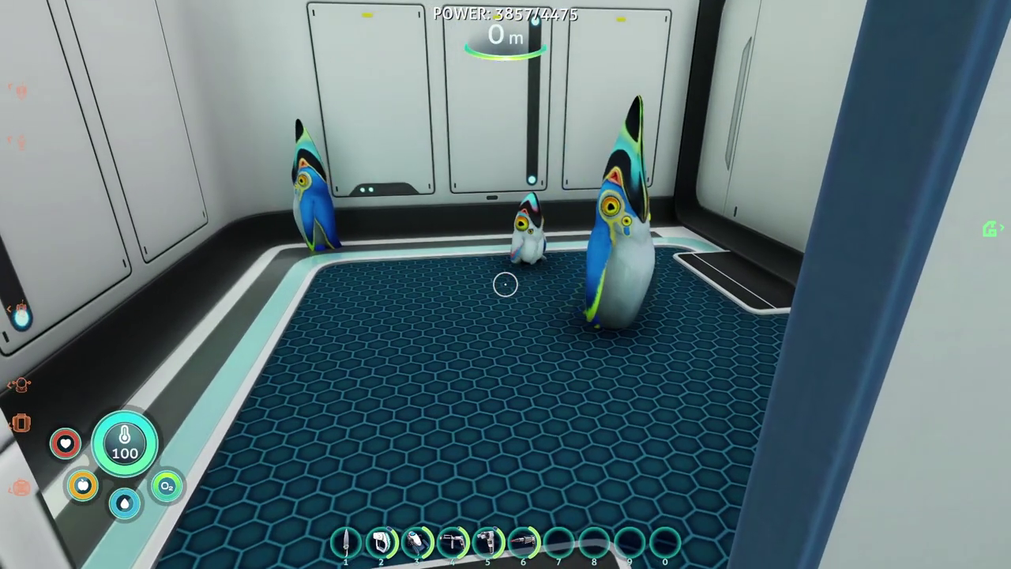
key("s")
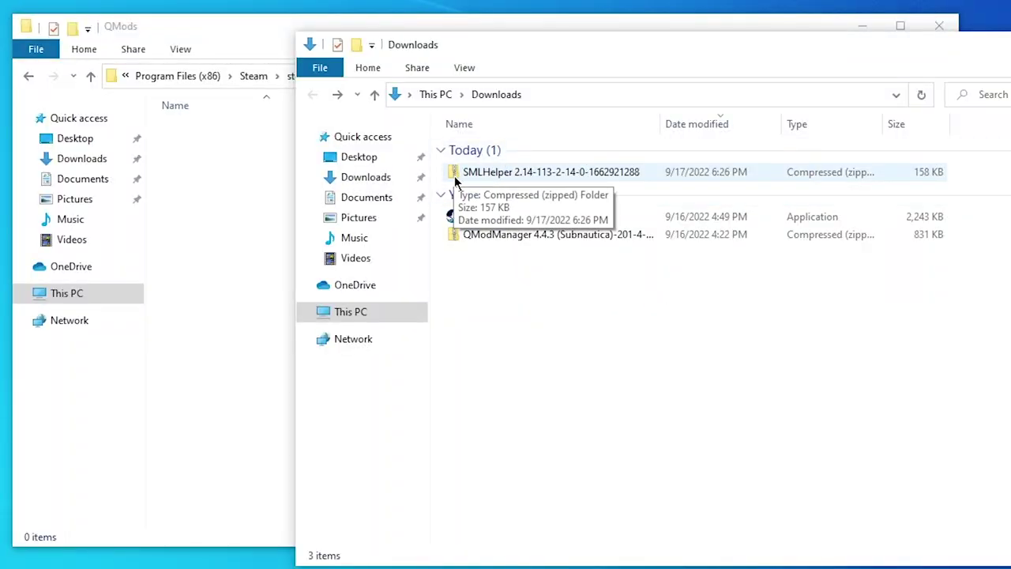
Drag Modding Helper from the SMLHelper zip into QMods, then go up to steamapps\common
double_click(455, 180)
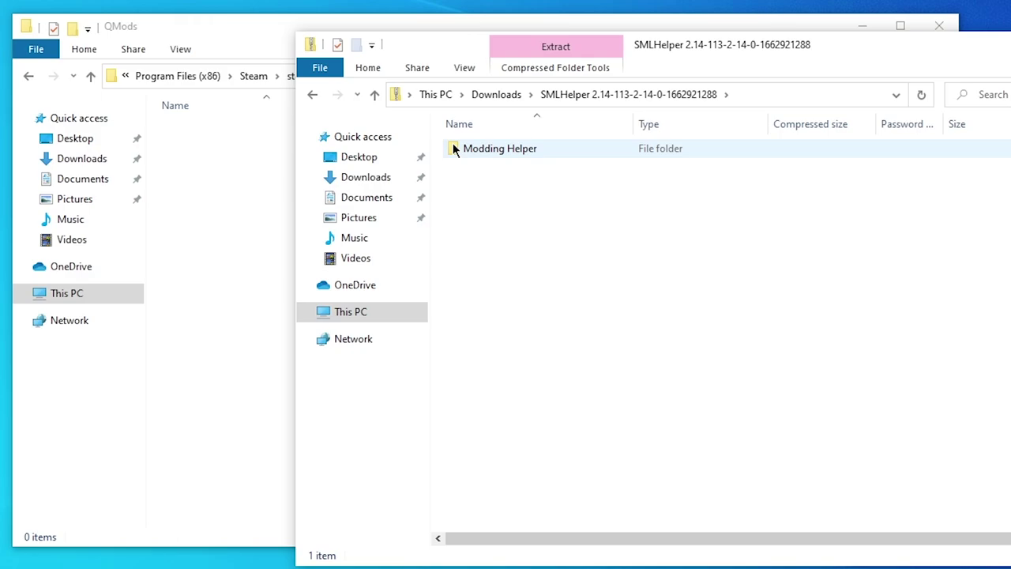
left_click_drag(455, 147, 235, 217)
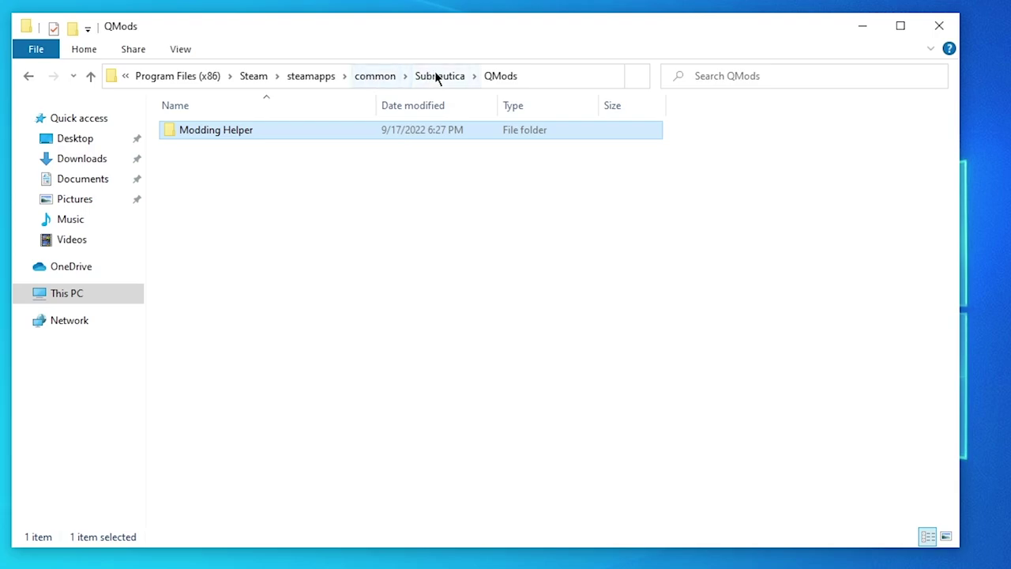
left_click(364, 76)
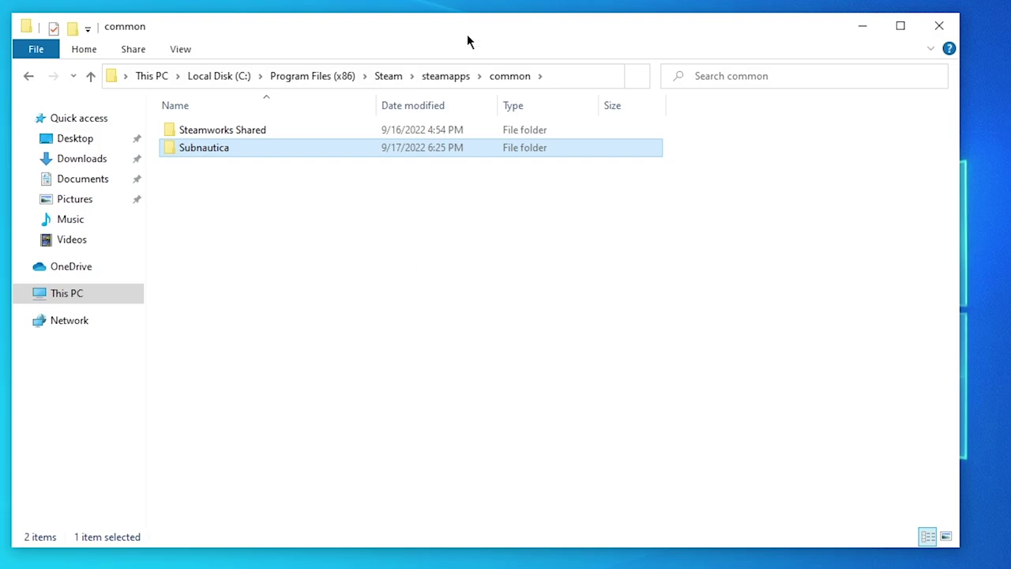
Clear the file selection in the steamapps\common folder
left_click(316, 269)
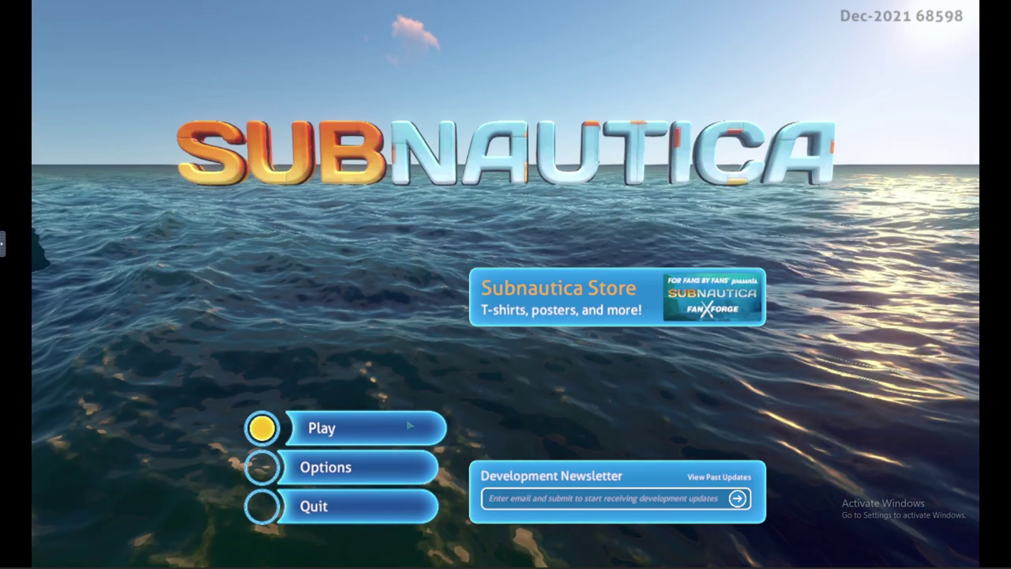
Start the game with Play and walk past the wall display and picture-frame desk to the Spy Pengling
left_click(409, 426)
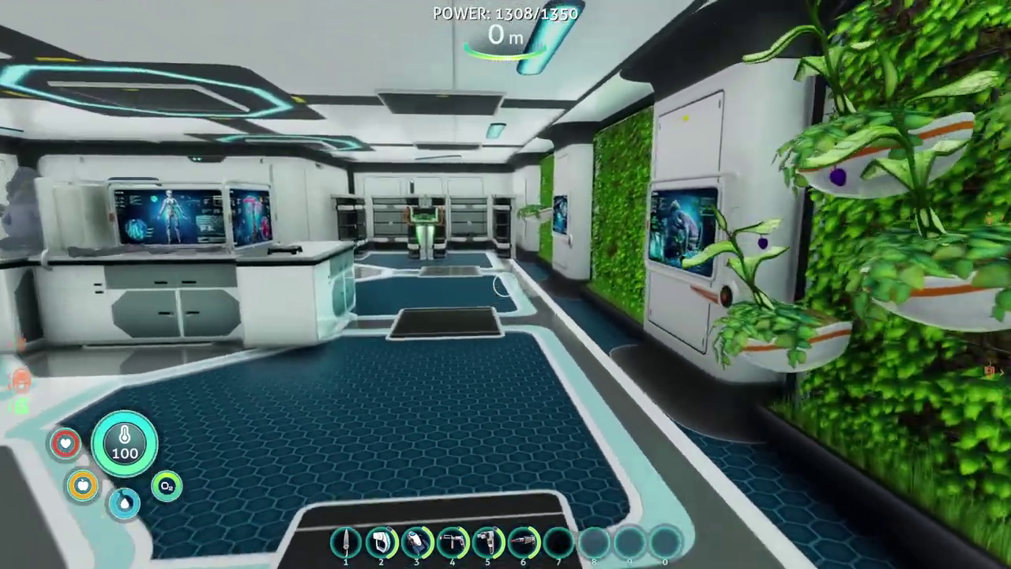
key("w")
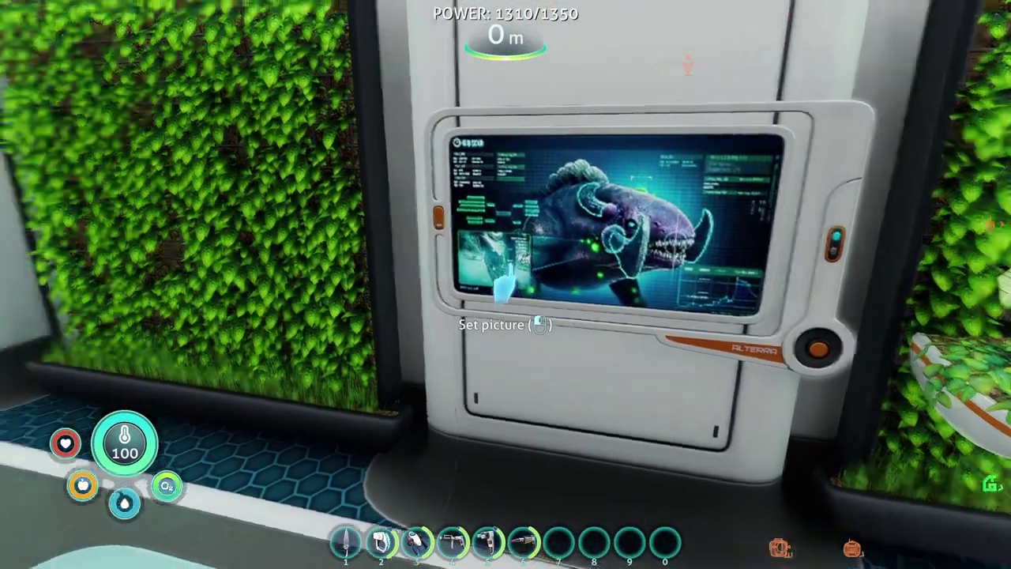
key("w")
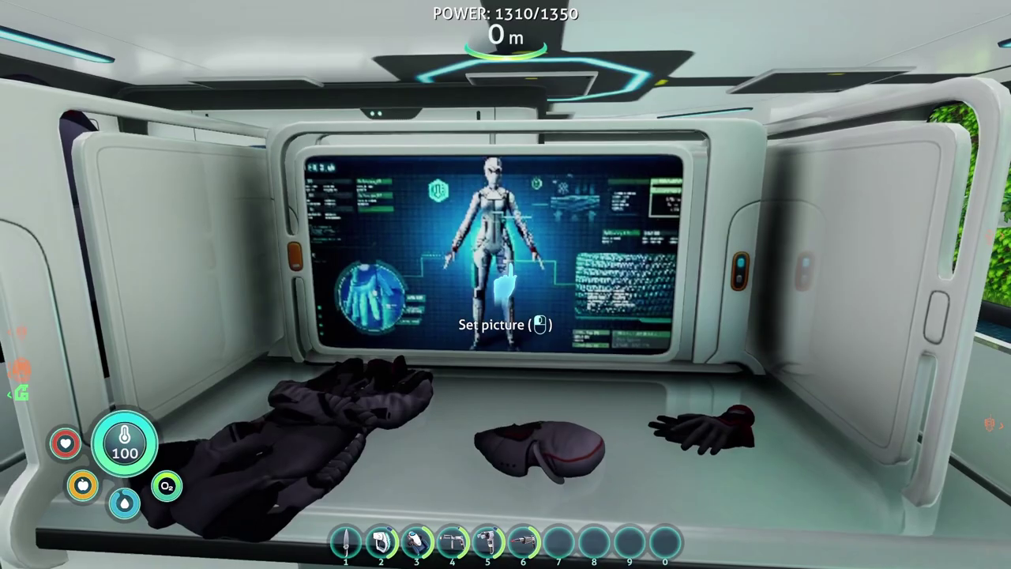
key("w")
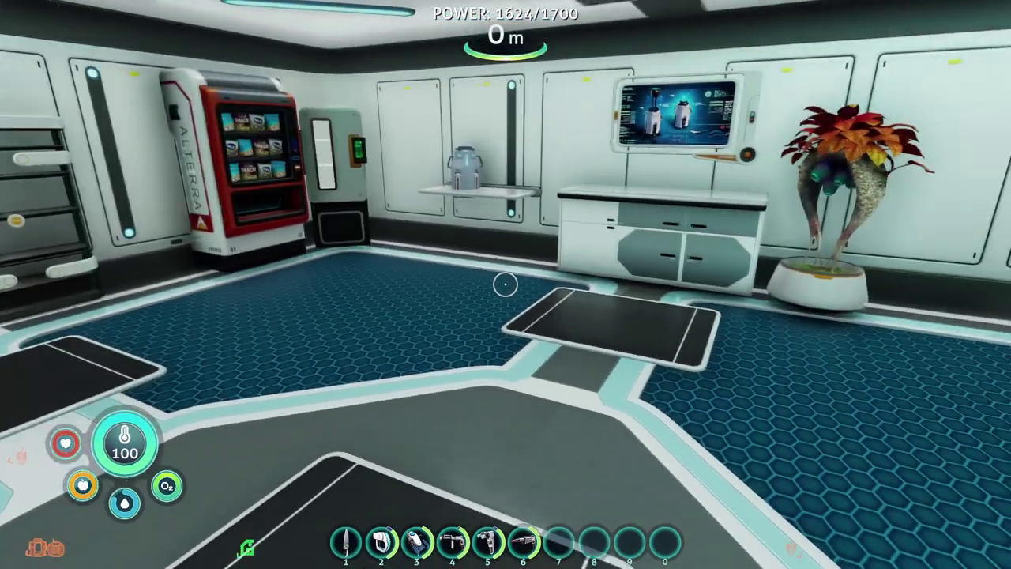
Walk through the wall hatch and lab, drop into the icy dock, and cross the snow toward the base
key("w")
key("w")
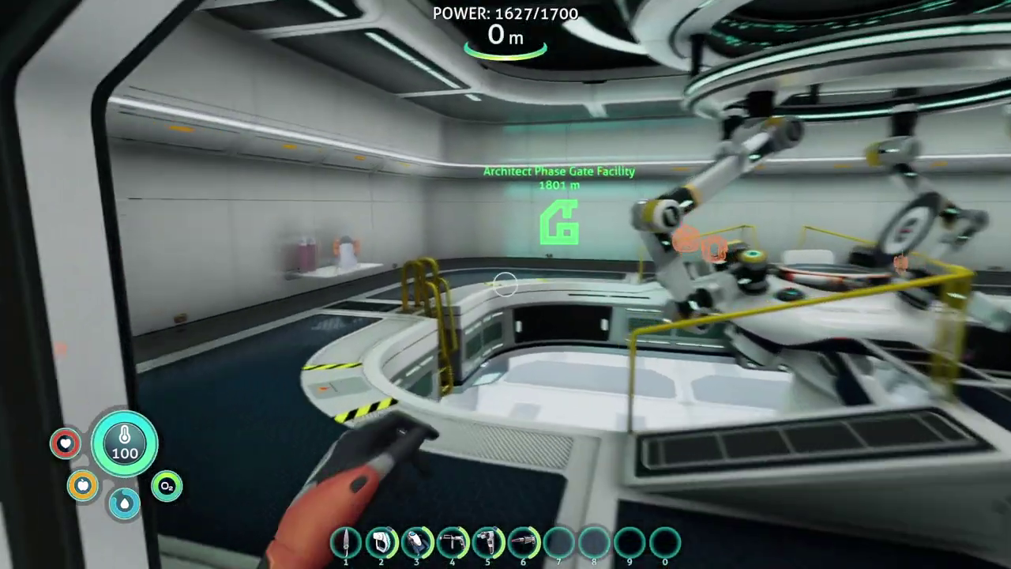
key("w")
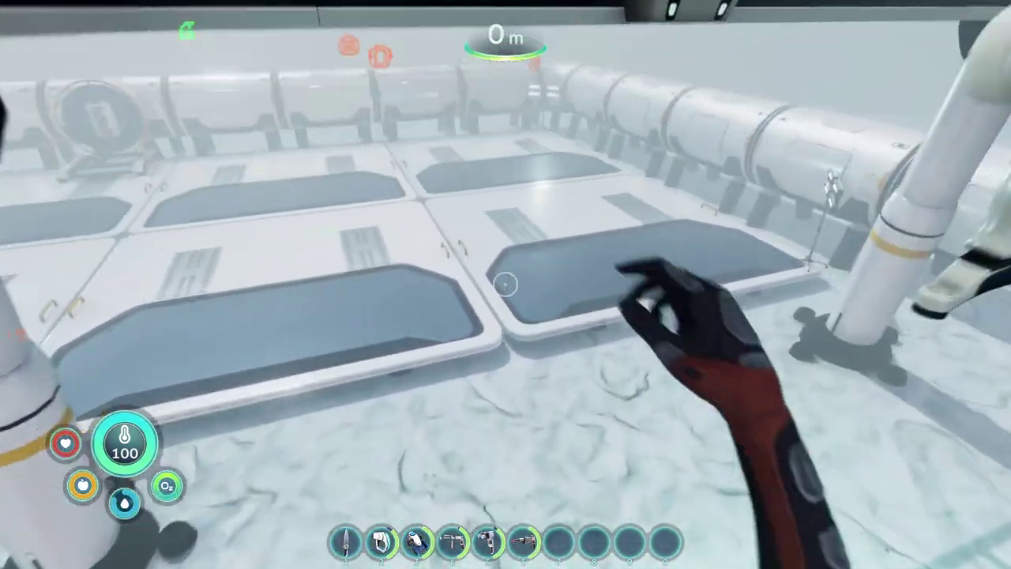
key("w")
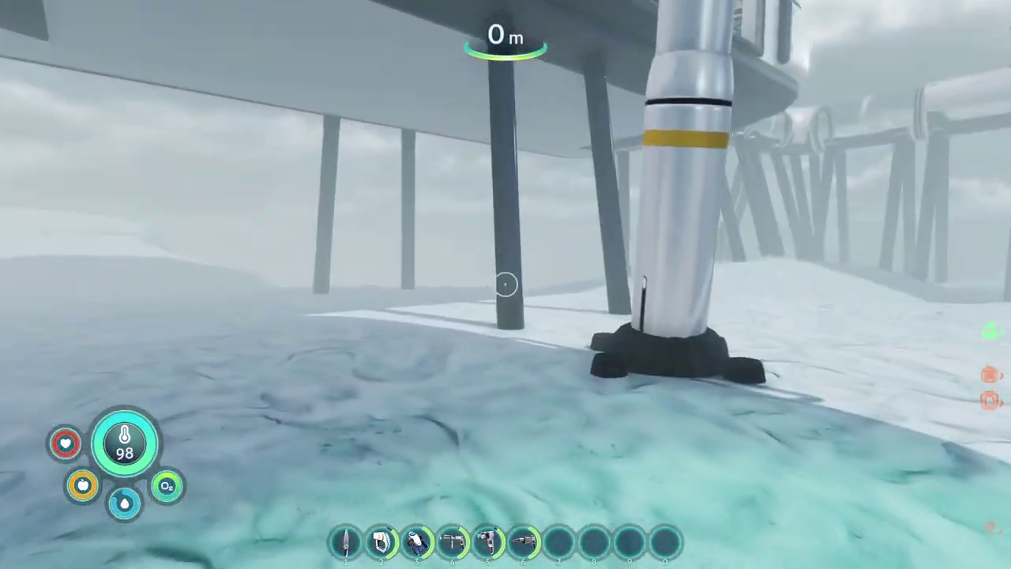
key("w")
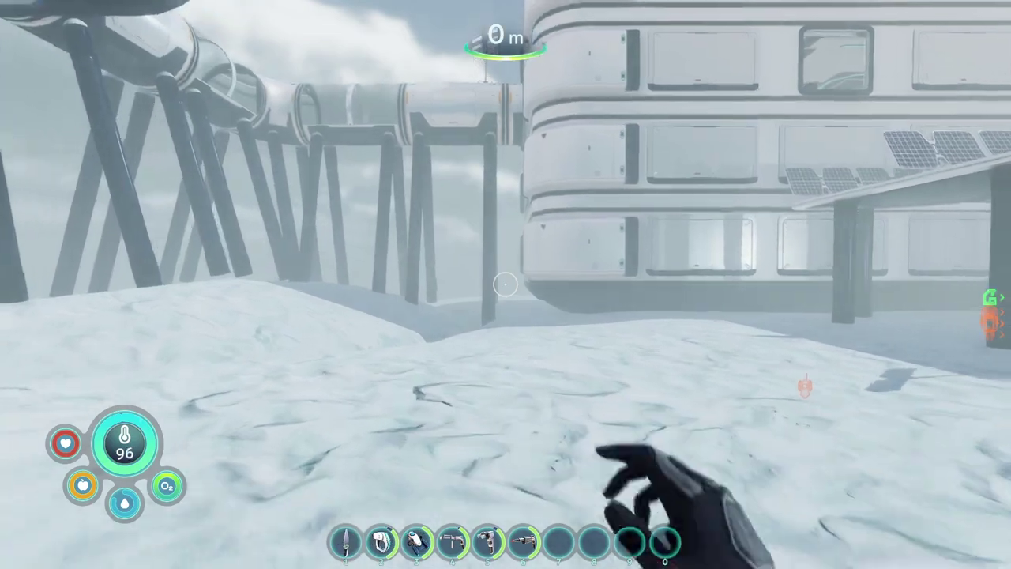
key("w")
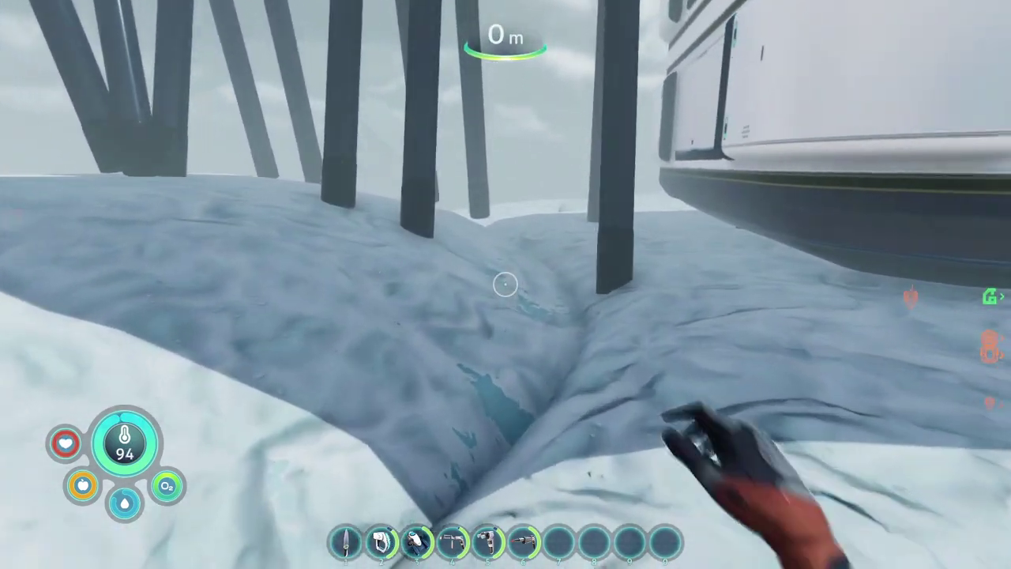